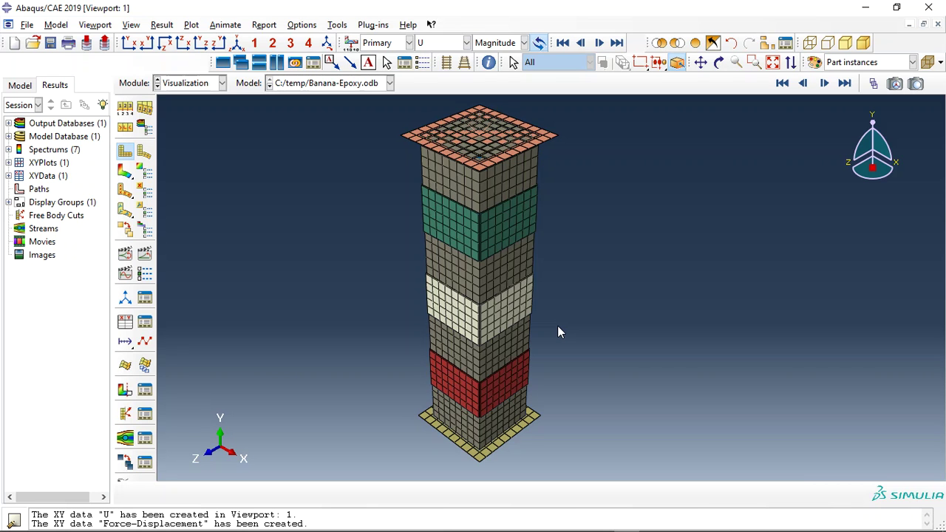
Zoom around the meshed column and plot its U Magnitude contour, ranging 0 to 8.000e-03
{"action": "scroll", "coordinate": [388, 328], "scroll_direction": "up", "scroll_amount": 3}
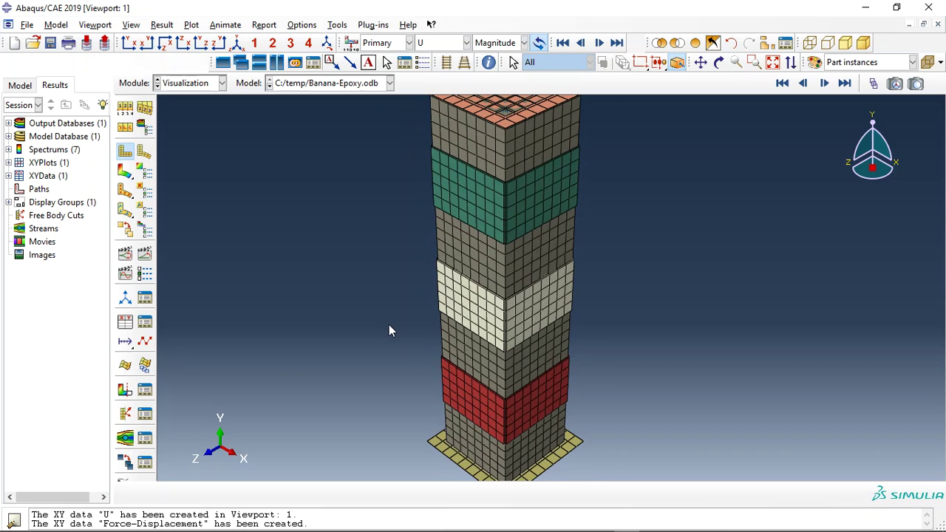
{"action": "scroll", "coordinate": [591, 152], "scroll_direction": "up", "scroll_amount": 1}
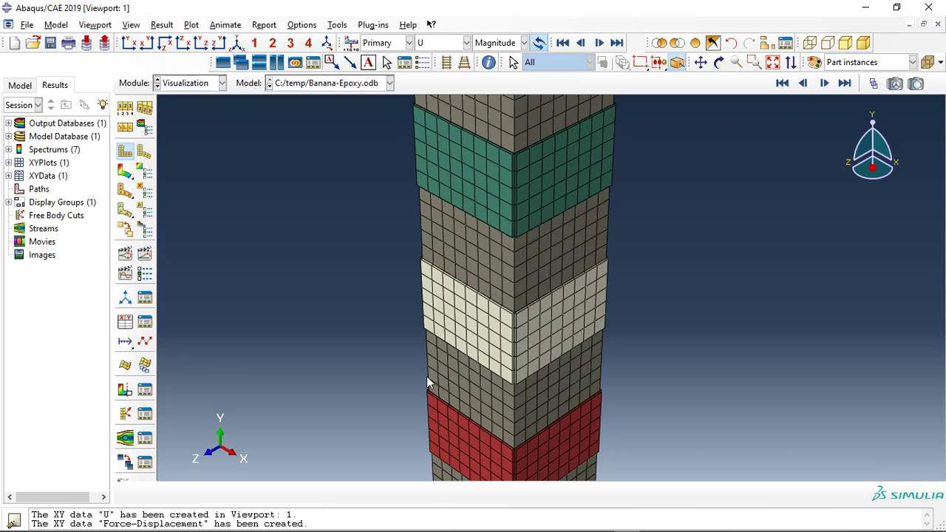
{"action": "scroll", "coordinate": [427, 248], "scroll_direction": "down", "scroll_amount": 3}
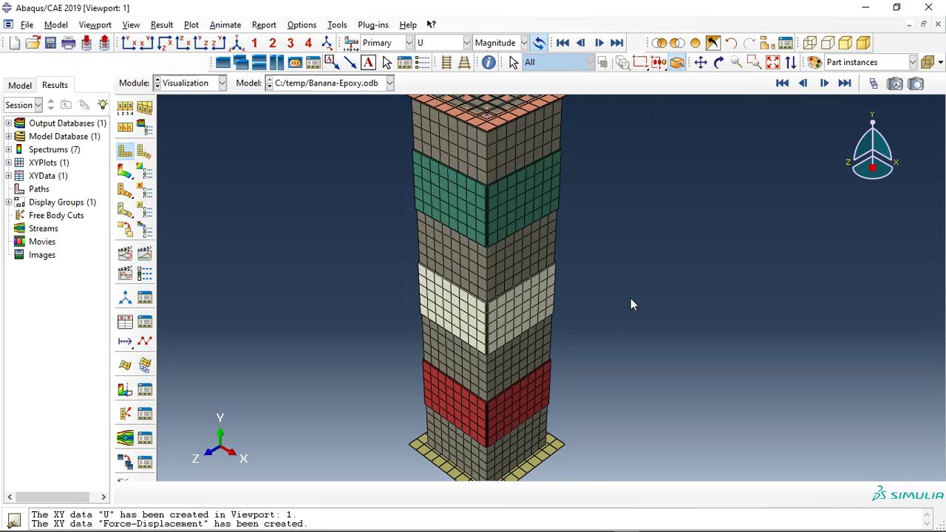
{"action": "scroll", "coordinate": [633, 286], "scroll_direction": "down", "scroll_amount": 2}
{"action": "scroll", "coordinate": [564, 371], "scroll_direction": "down", "scroll_amount": 1}
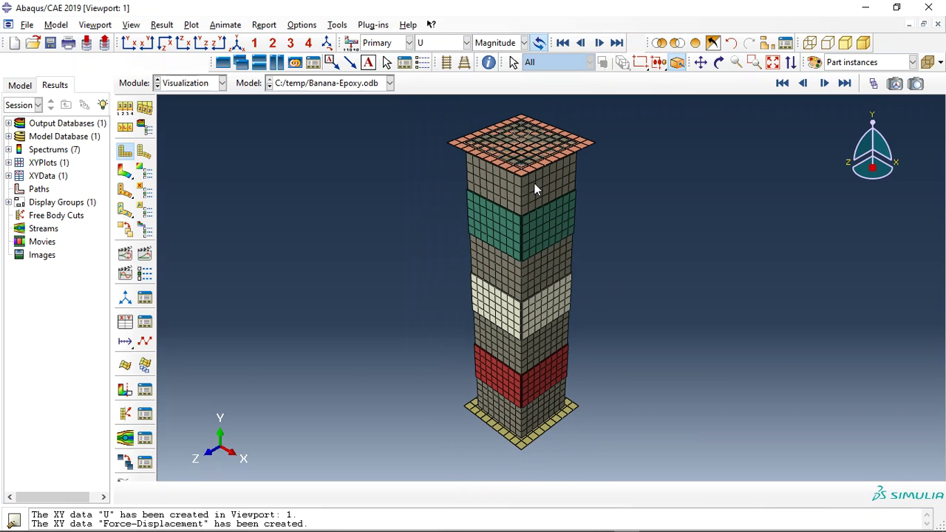
{"action": "scroll", "coordinate": [523, 298], "scroll_direction": "up", "scroll_amount": 2}
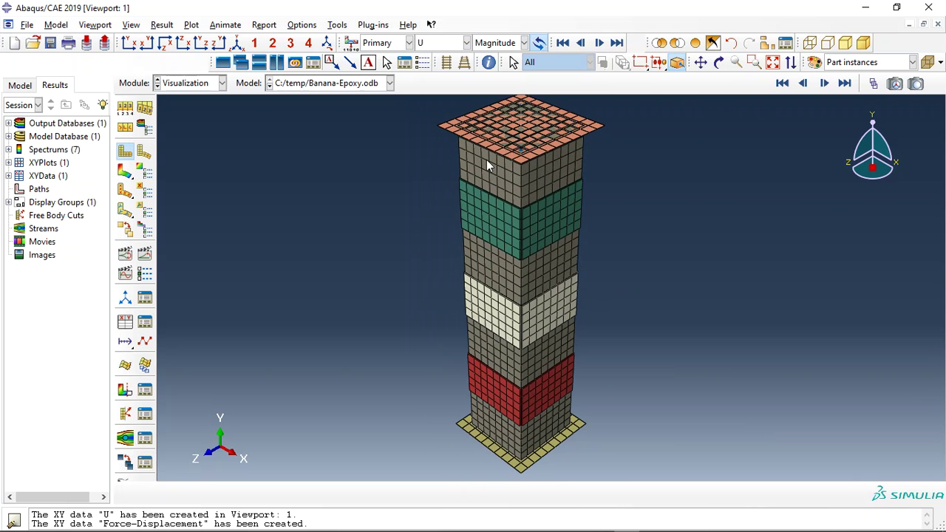
{"action": "scroll", "coordinate": [491, 377], "scroll_direction": "down", "scroll_amount": 1}
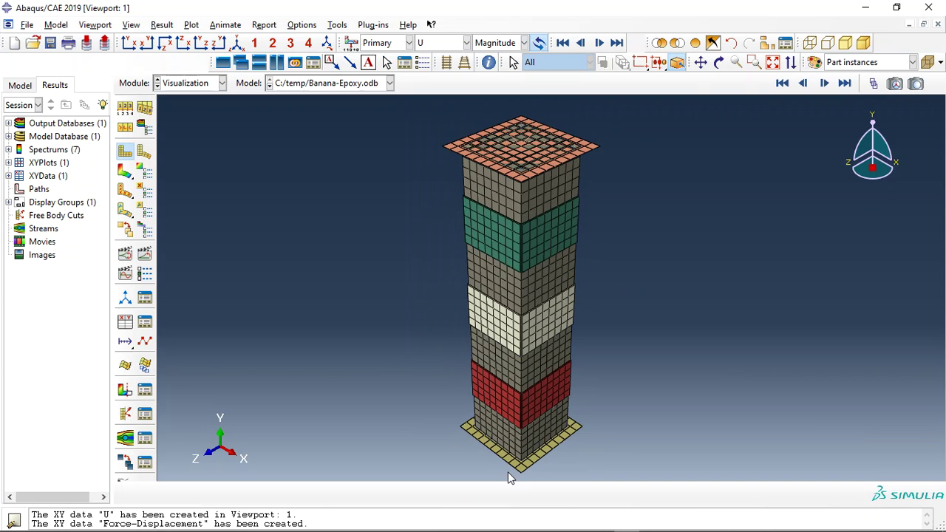
{"action": "scroll", "coordinate": [509, 472], "scroll_direction": "up", "scroll_amount": 1}
{"action": "scroll", "coordinate": [506, 291], "scroll_direction": "up", "scroll_amount": 1}
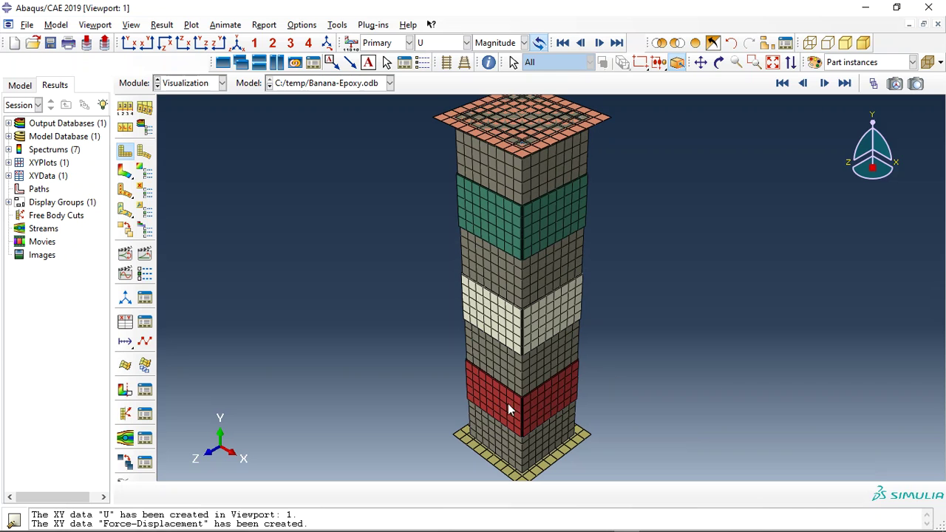
{"action": "left_click", "coordinate": [125, 171]}
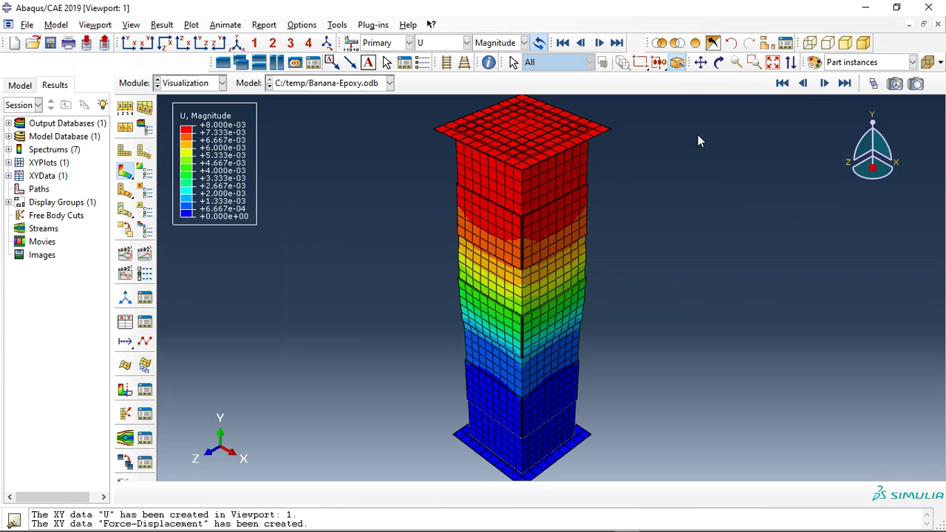
Switch the contour to stress S with a user-specified maximum limit of 3.96308E+07
{"action": "left_click", "coordinate": [144, 172]}
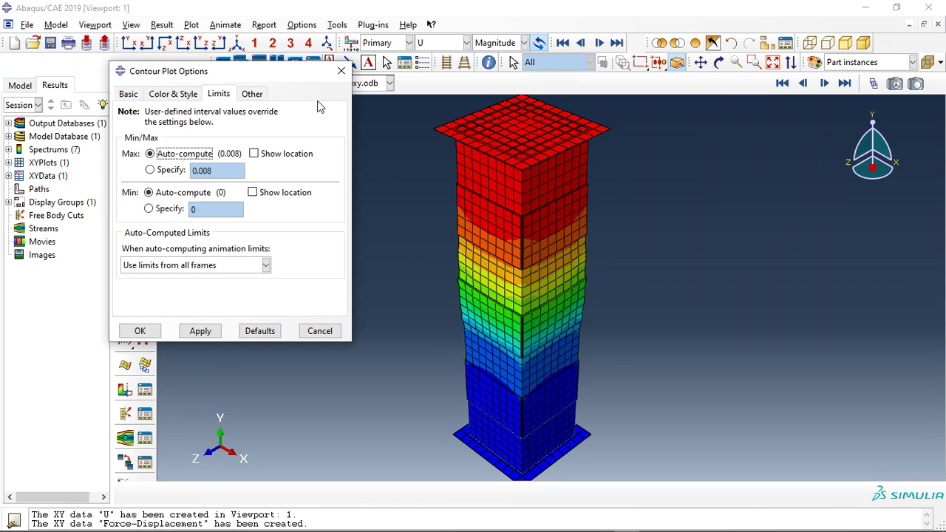
{"action": "left_click", "coordinate": [444, 42]}
{"action": "left_click", "coordinate": [426, 210]}
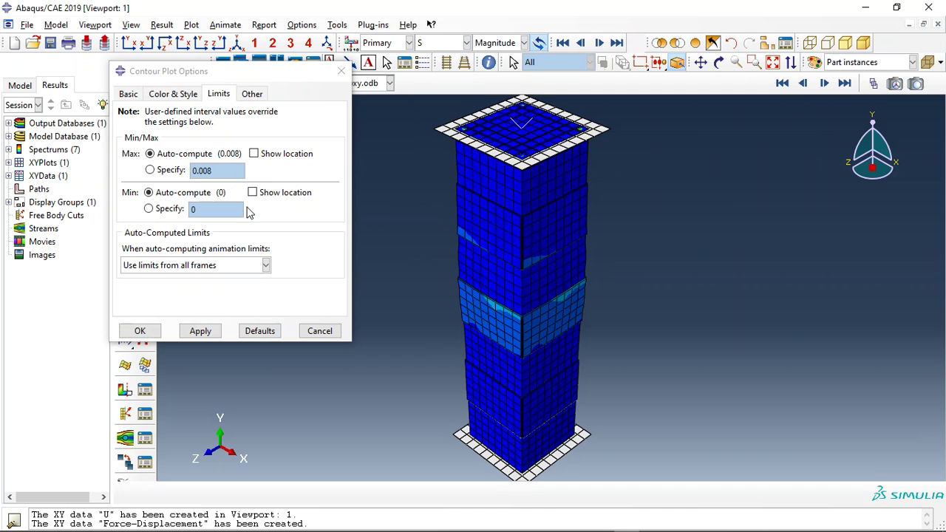
{"action": "left_click", "coordinate": [150, 170]}
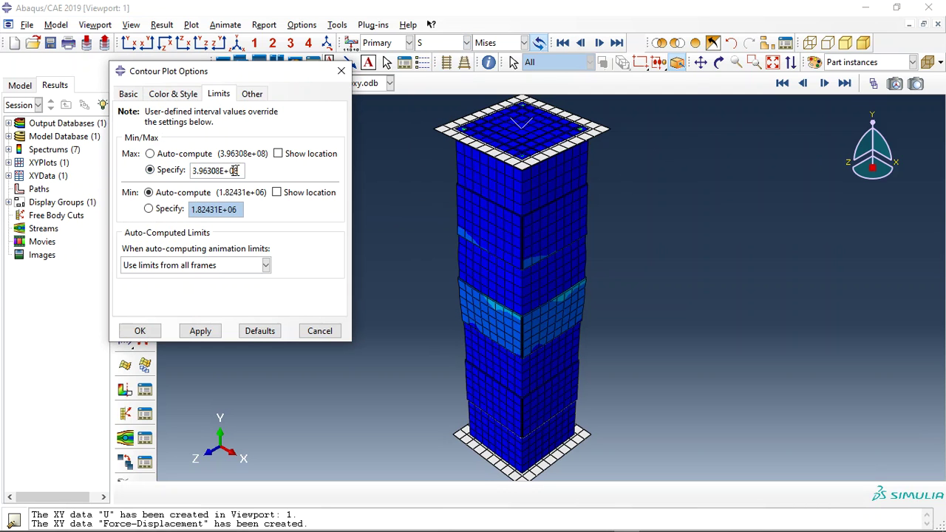
{"action": "key", "text": "BackSpace"}
{"action": "type", "text": "7"}
{"action": "left_click", "coordinate": [196, 330]}
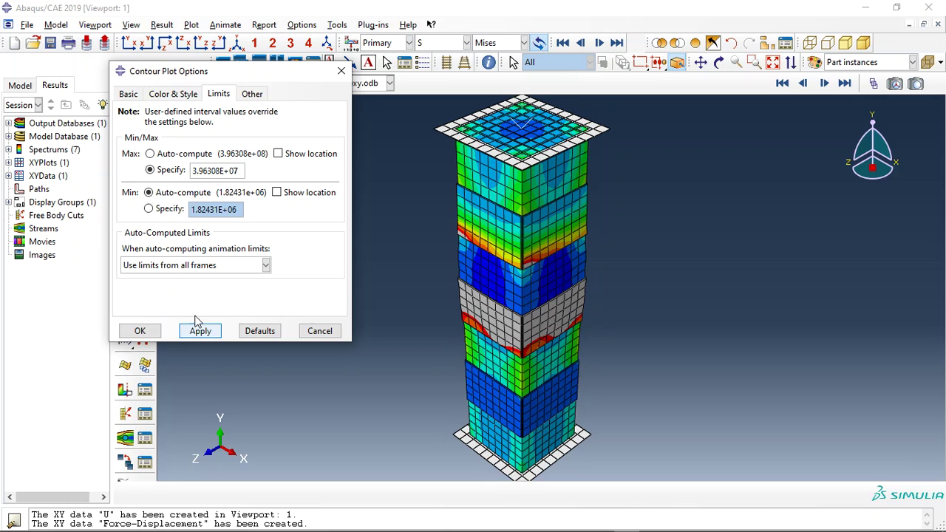
{"action": "left_click_drag", "start_coordinate": [284, 74], "coordinate": [3, 73]}
Animate the results to final frame 183 and set the maximum limit back to auto-compute
{"action": "left_click", "coordinate": [145, 254]}
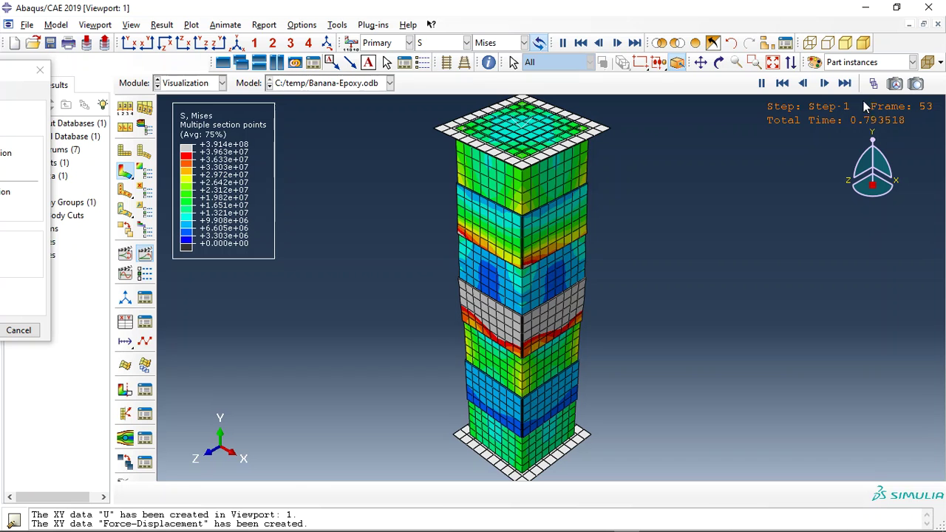
{"action": "left_click", "coordinate": [845, 83]}
{"action": "left_click_drag", "start_coordinate": [11, 72], "coordinate": [364, 82]}
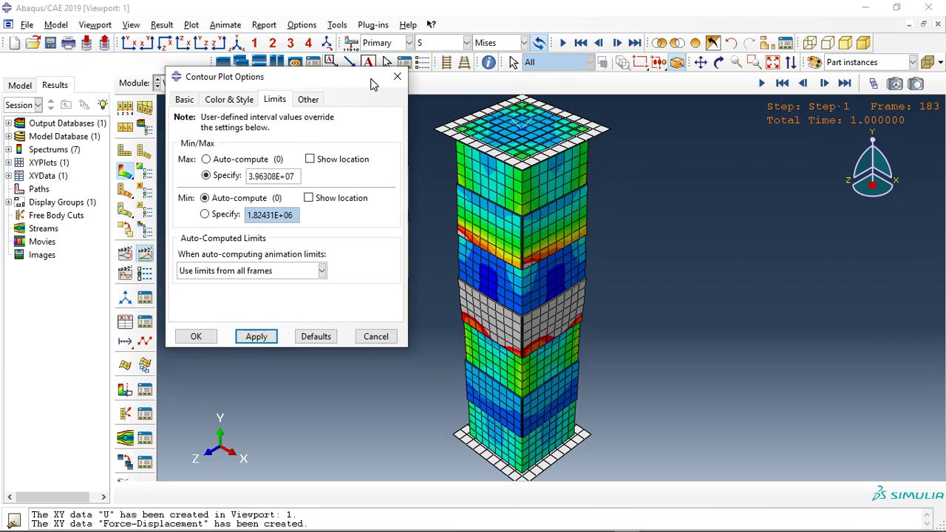
{"action": "left_click", "coordinate": [211, 163]}
Confirm the limit settings, display only the column part, and restart the time-history animation
{"action": "left_click", "coordinate": [194, 342]}
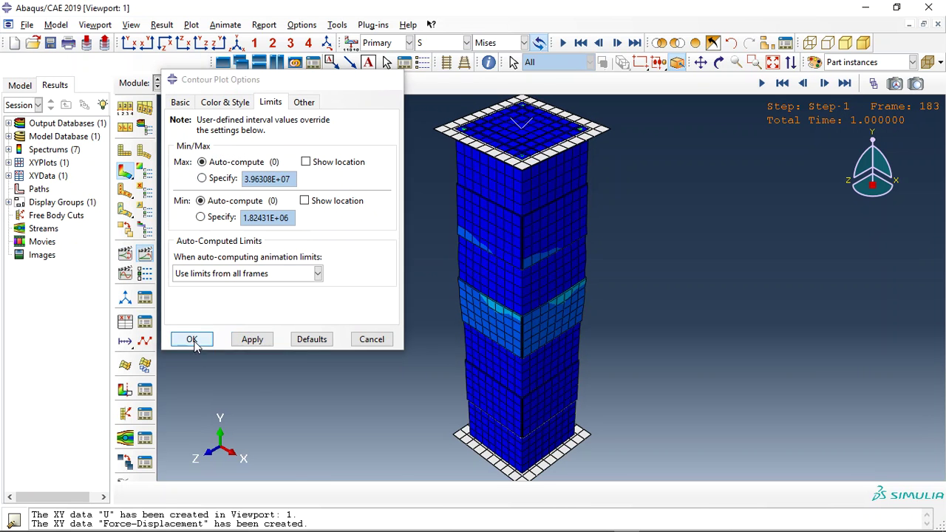
{"action": "left_click", "coordinate": [659, 43]}
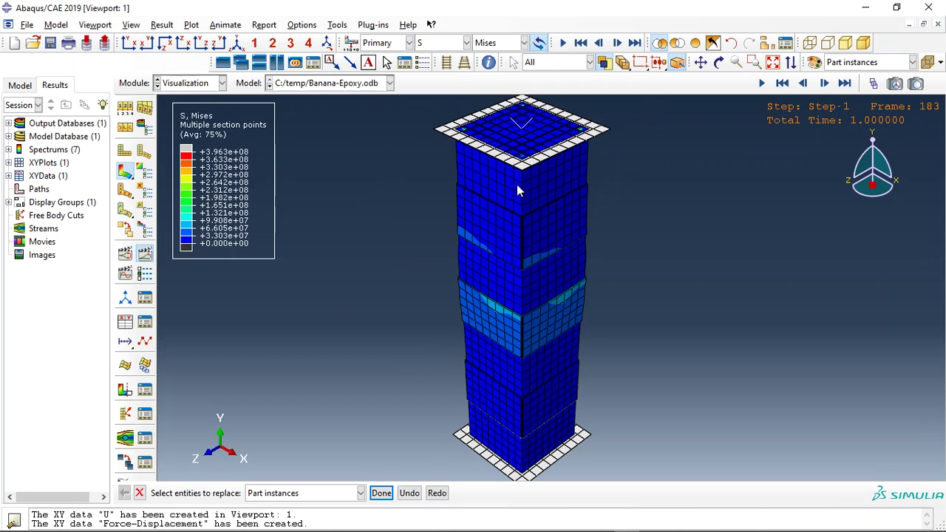
{"action": "left_click", "coordinate": [446, 198]}
{"action": "left_click", "coordinate": [144, 255]}
{"action": "left_click", "coordinate": [145, 255]}
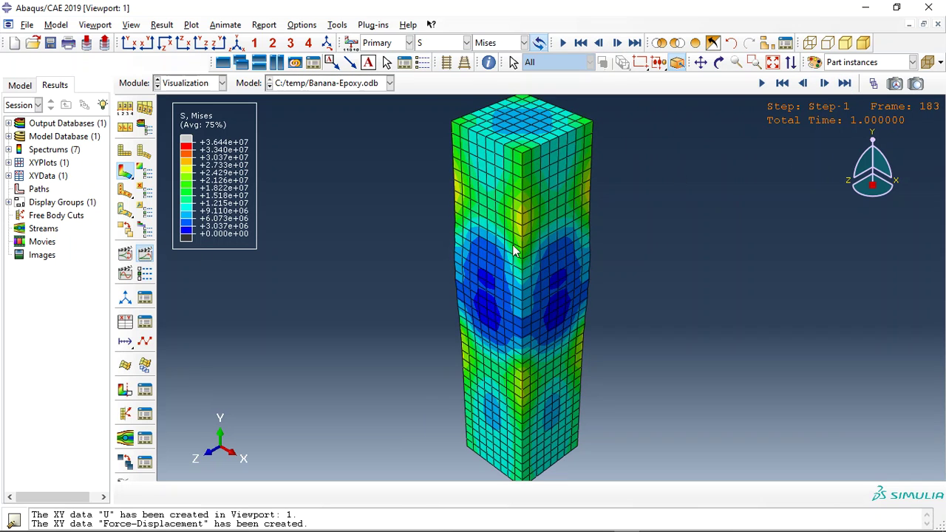
Step through the Pressure, S22, PEEQ and PEMAG contours, ending on U Magnitude
{"action": "left_click", "coordinate": [491, 44]}
{"action": "left_click", "coordinate": [491, 189]}
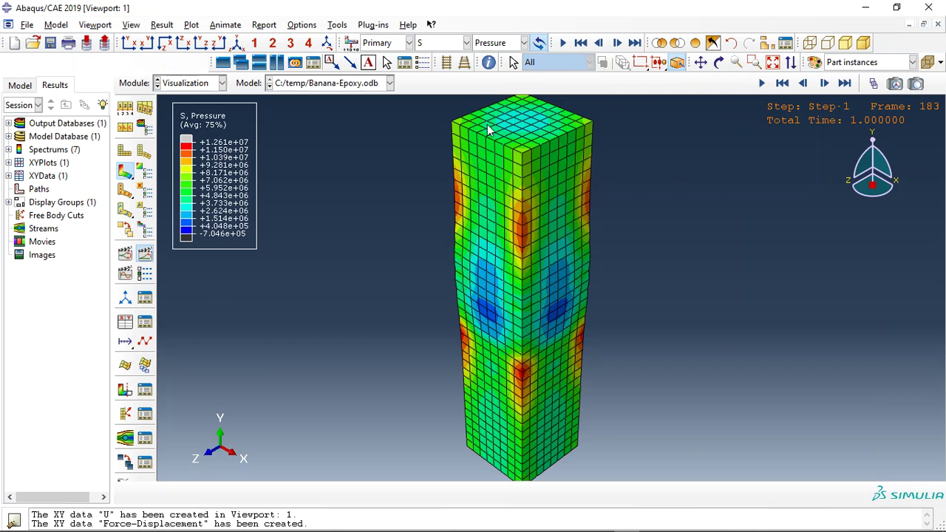
{"action": "left_click", "coordinate": [497, 43]}
{"action": "left_click", "coordinate": [509, 226]}
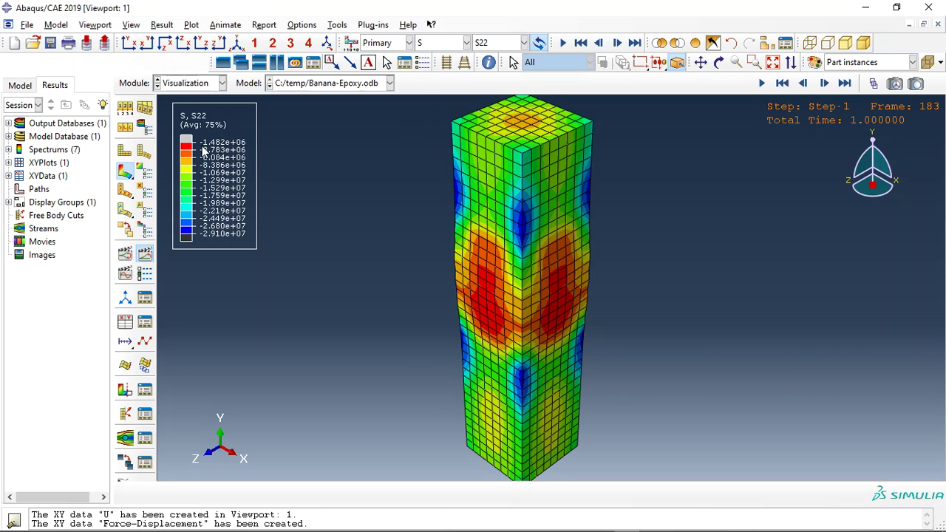
{"action": "left_click", "coordinate": [441, 43]}
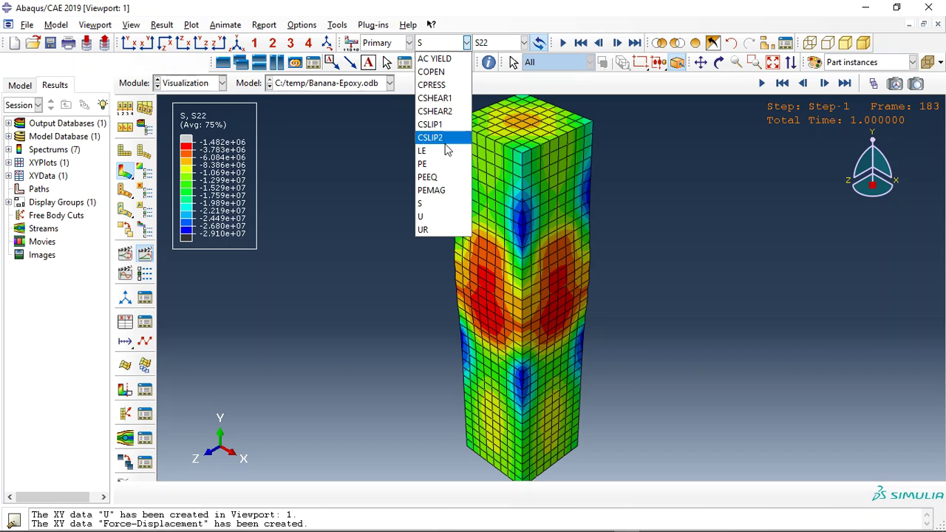
{"action": "left_click", "coordinate": [437, 183]}
{"action": "left_click", "coordinate": [441, 43]}
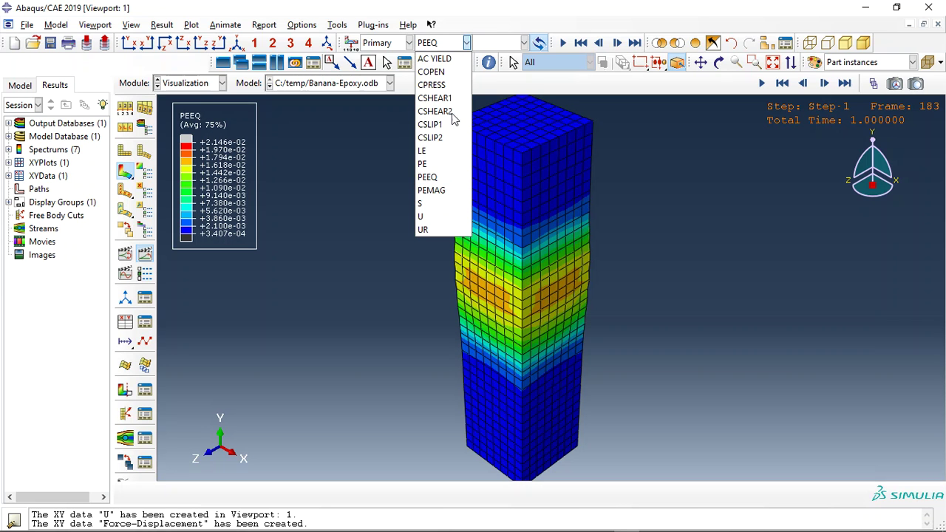
{"action": "left_click", "coordinate": [441, 188]}
{"action": "left_click", "coordinate": [441, 43]}
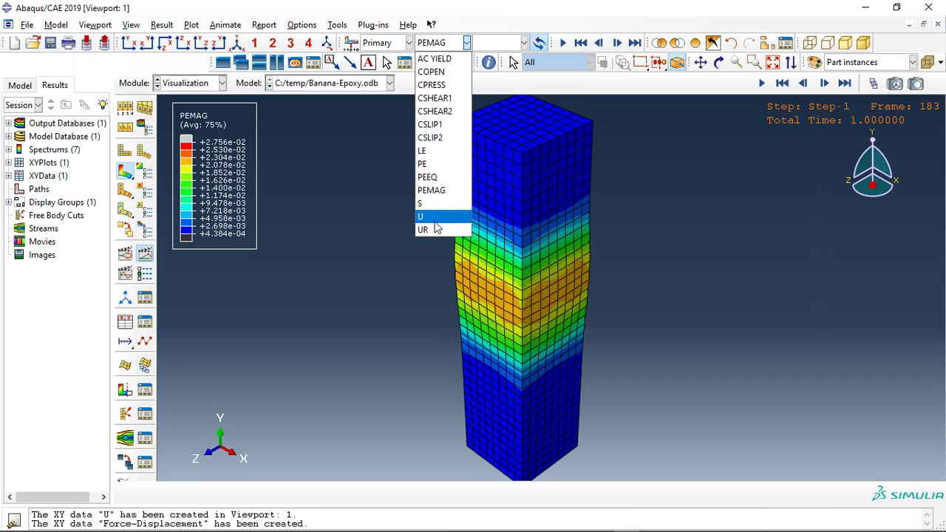
{"action": "left_click", "coordinate": [434, 229]}
Create a display group showing only the three BANANA-EPOXY lamina instances
{"action": "left_click", "coordinate": [677, 62]}
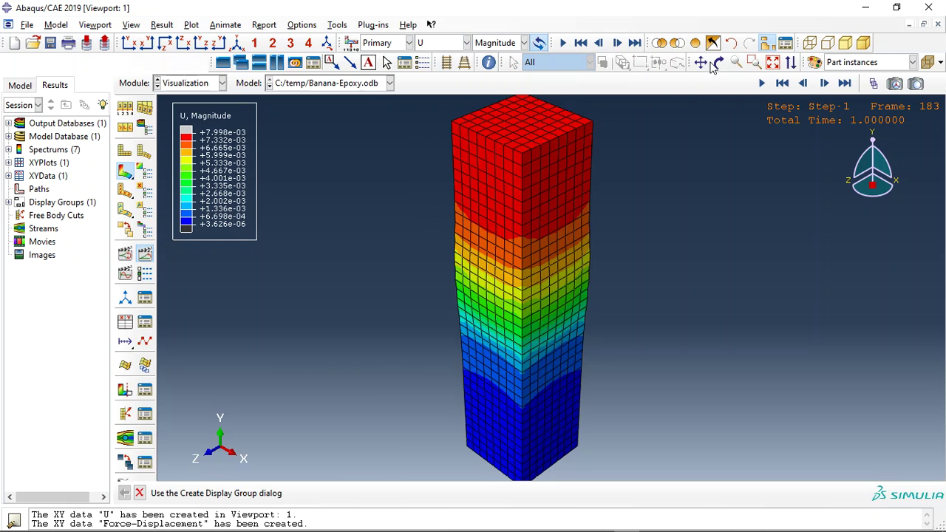
{"action": "left_click_drag", "start_coordinate": [167, 83], "coordinate": [164, 109]}
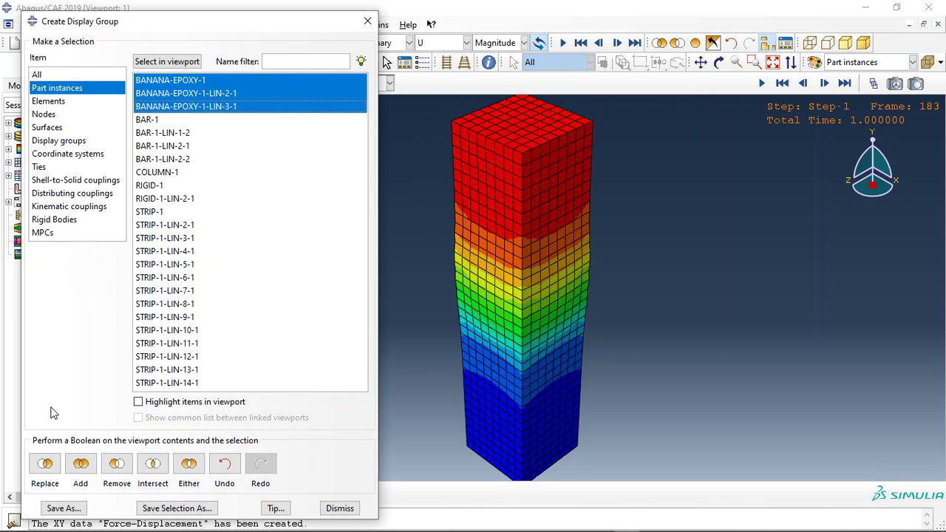
{"action": "left_click", "coordinate": [44, 463]}
{"action": "left_click", "coordinate": [367, 21]}
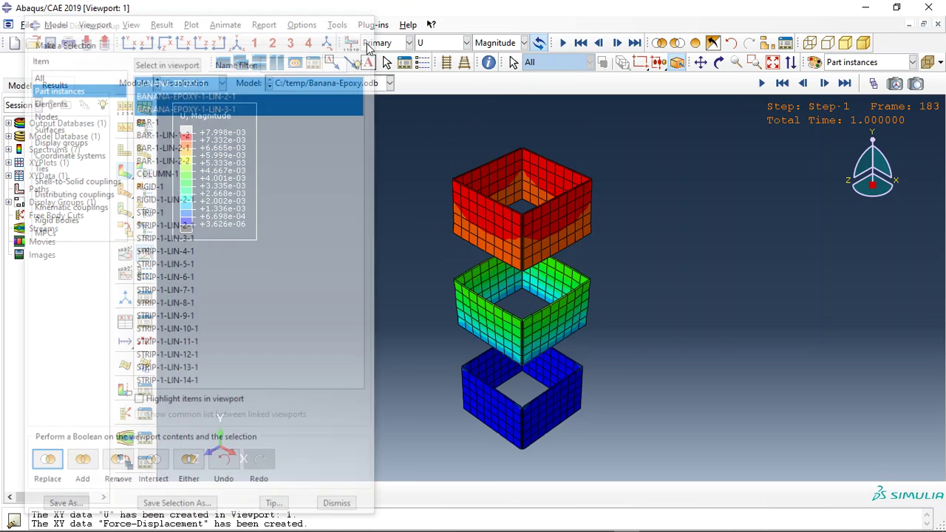
{"action": "scroll", "coordinate": [534, 234], "scroll_direction": "up", "scroll_amount": 2}
{"action": "scroll", "coordinate": [514, 206], "scroll_direction": "down", "scroll_amount": 1}
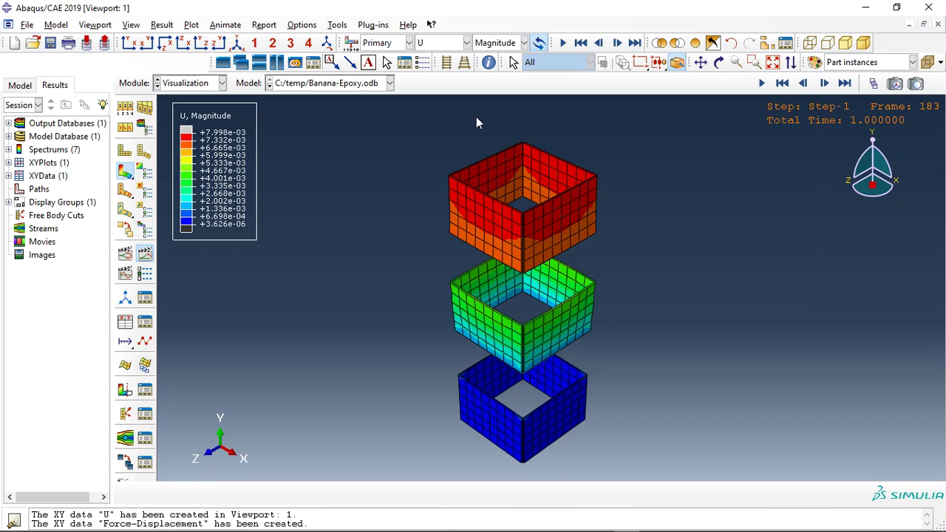
Plot the laminae's S Mises stress, view the LE strain contour, then return to S Mises
{"action": "left_click", "coordinate": [433, 42]}
{"action": "left_click", "coordinate": [435, 204]}
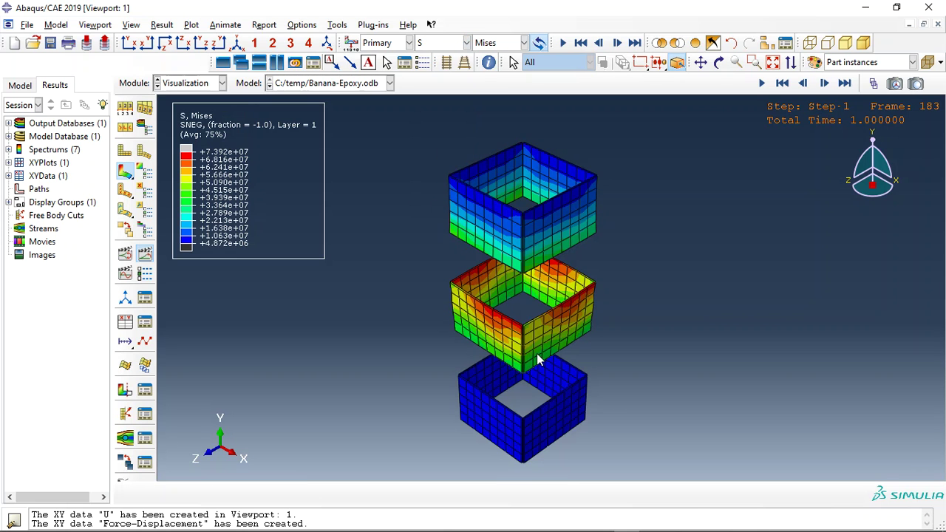
{"action": "scroll", "coordinate": [540, 330], "scroll_direction": "down", "scroll_amount": 2}
{"action": "scroll", "coordinate": [542, 331], "scroll_direction": "down", "scroll_amount": 1}
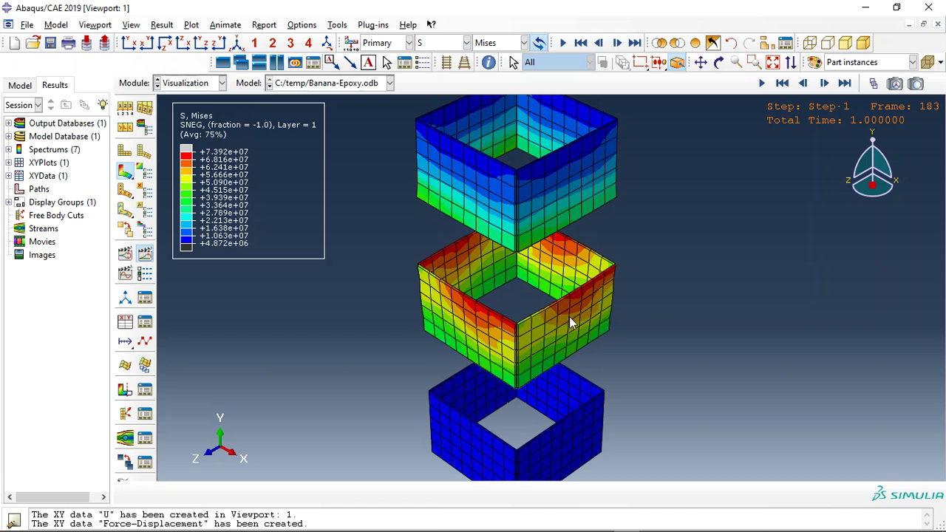
{"action": "scroll", "coordinate": [497, 292], "scroll_direction": "up", "scroll_amount": 3}
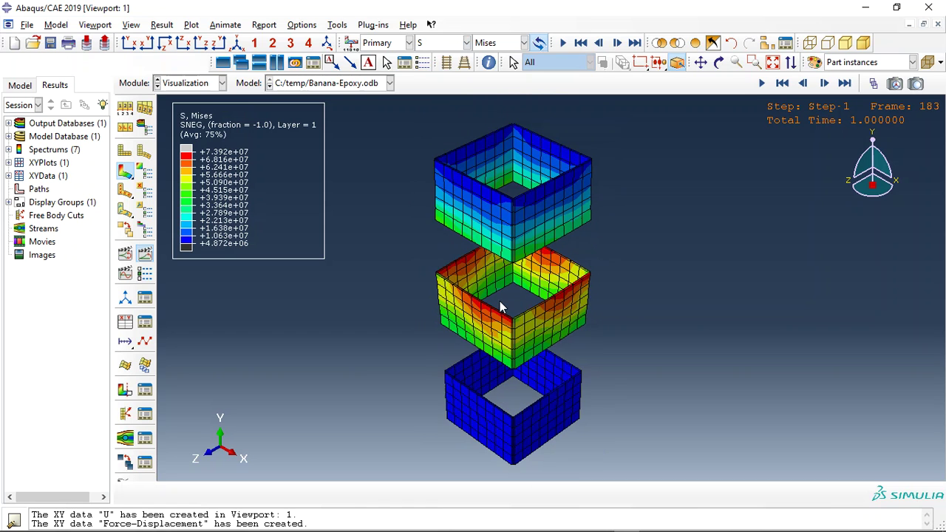
{"action": "left_click", "coordinate": [439, 43]}
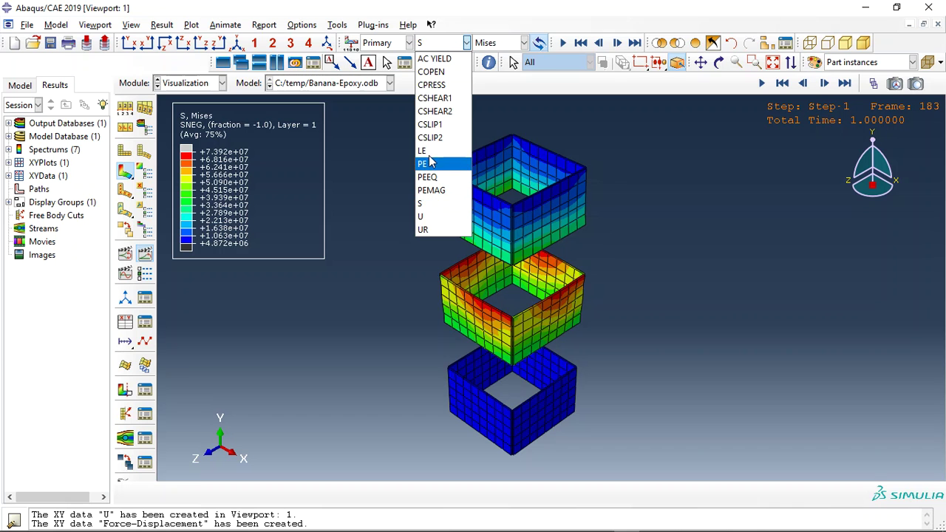
{"action": "left_click", "coordinate": [424, 150]}
{"action": "left_click", "coordinate": [443, 43]}
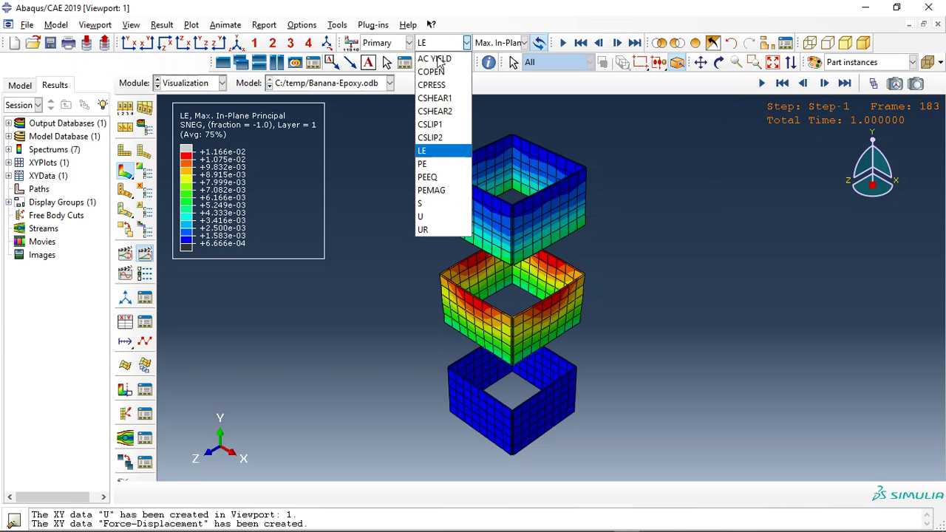
{"action": "left_click", "coordinate": [425, 204]}
Display only the EMBEDDED element set, isolating the rebar cage
{"action": "left_click", "coordinate": [766, 43]}
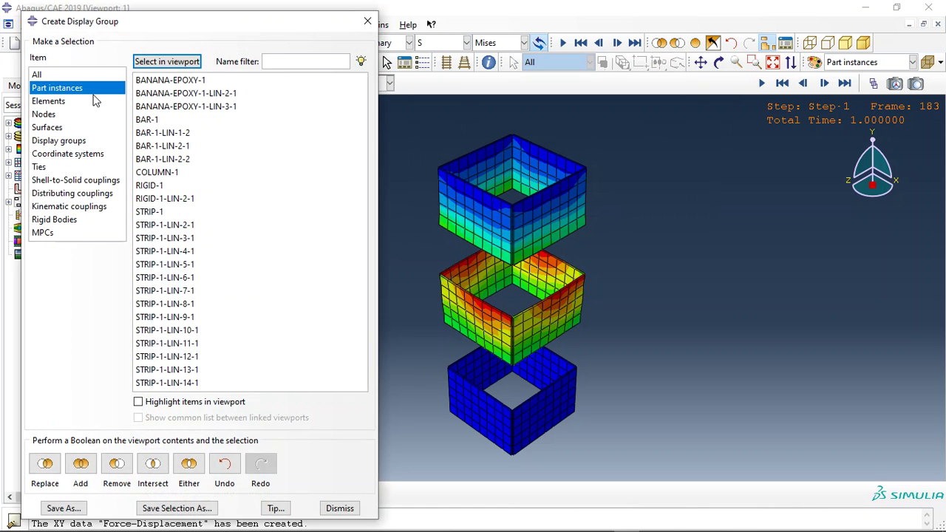
{"action": "left_click", "coordinate": [65, 103]}
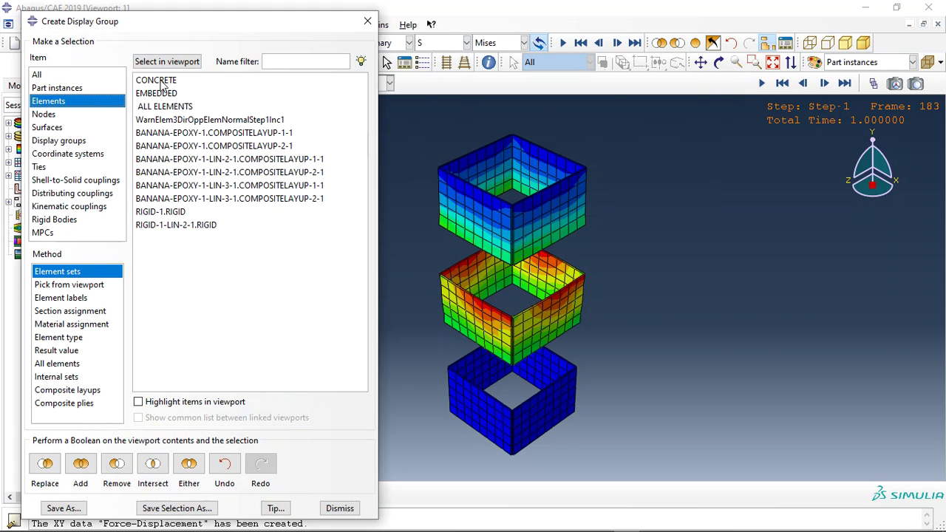
{"action": "left_click", "coordinate": [163, 93]}
{"action": "left_click", "coordinate": [44, 466]}
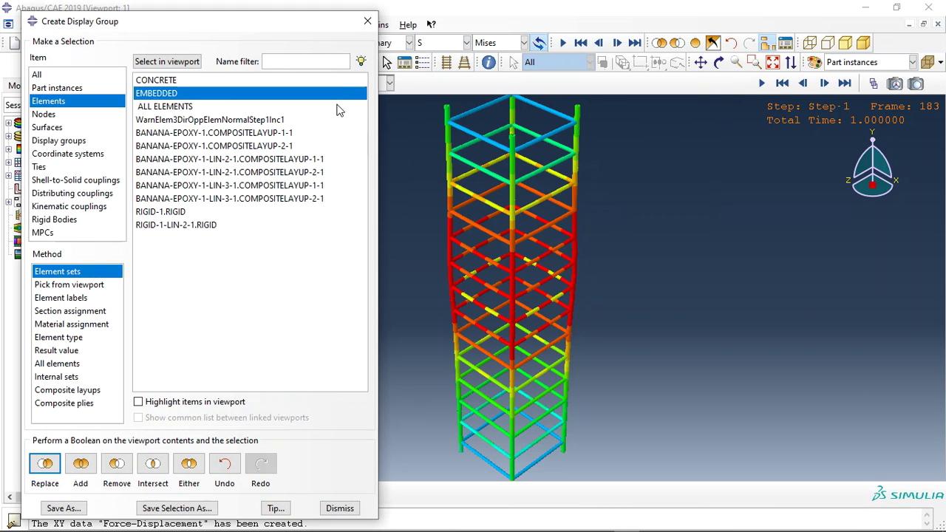
{"action": "left_click", "coordinate": [368, 21]}
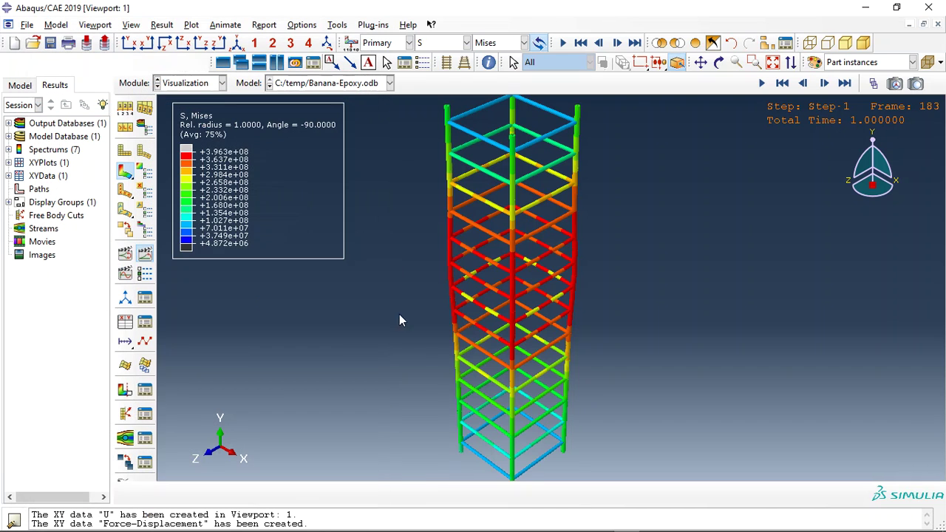
Show the rebar's PEEQ contour, then its displacement magnitude U contour
{"action": "left_click", "coordinate": [464, 44]}
{"action": "left_click", "coordinate": [443, 176]}
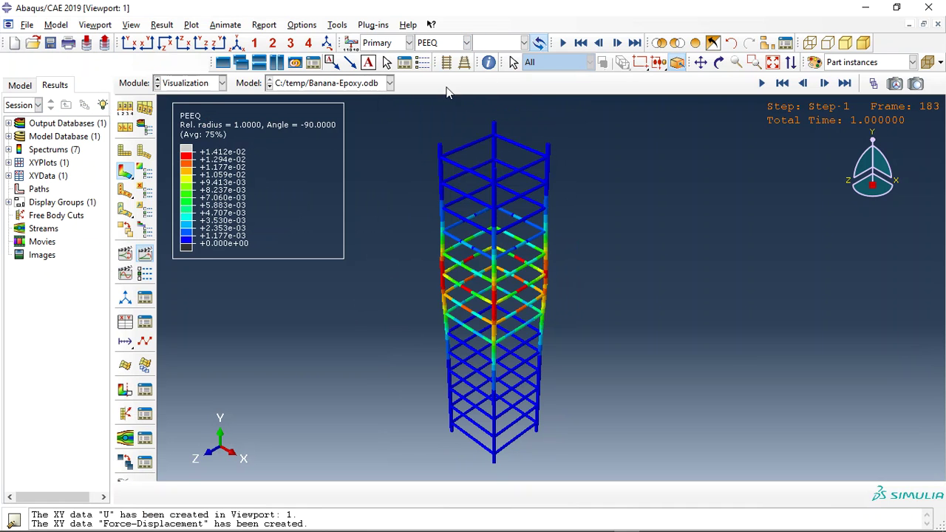
{"action": "left_click", "coordinate": [441, 43]}
{"action": "left_click", "coordinate": [431, 214]}
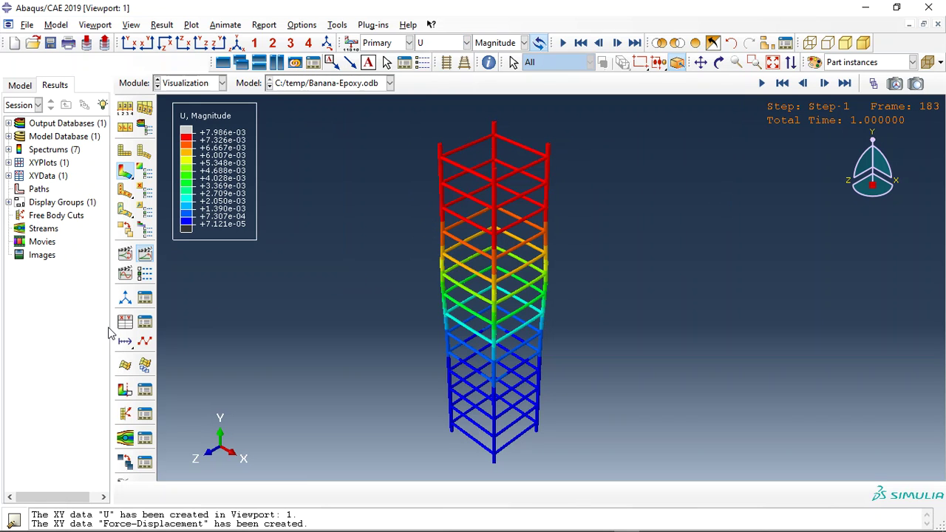
{"action": "left_click", "coordinate": [145, 323]}
Plot the Force-Displacement curve from the XY Data Manager and close the manager
{"action": "left_click", "coordinate": [405, 190]}
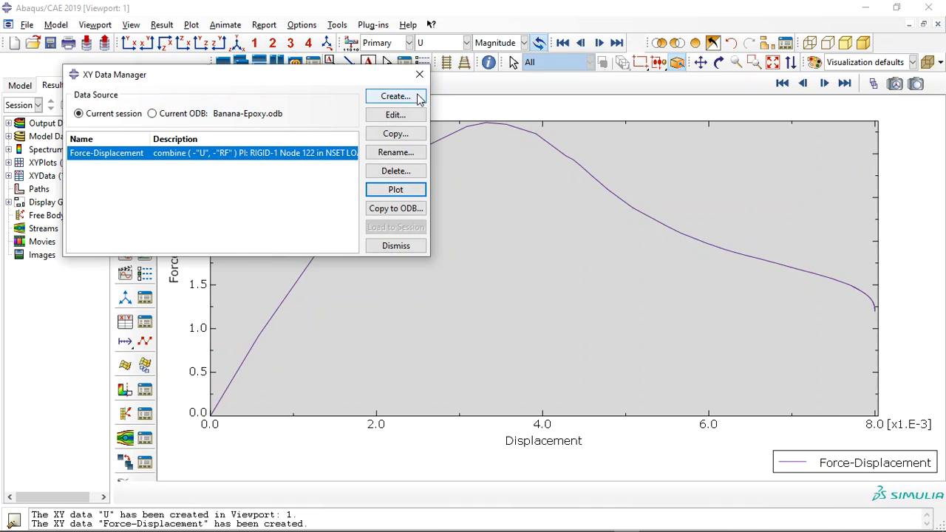
{"action": "left_click", "coordinate": [419, 75]}
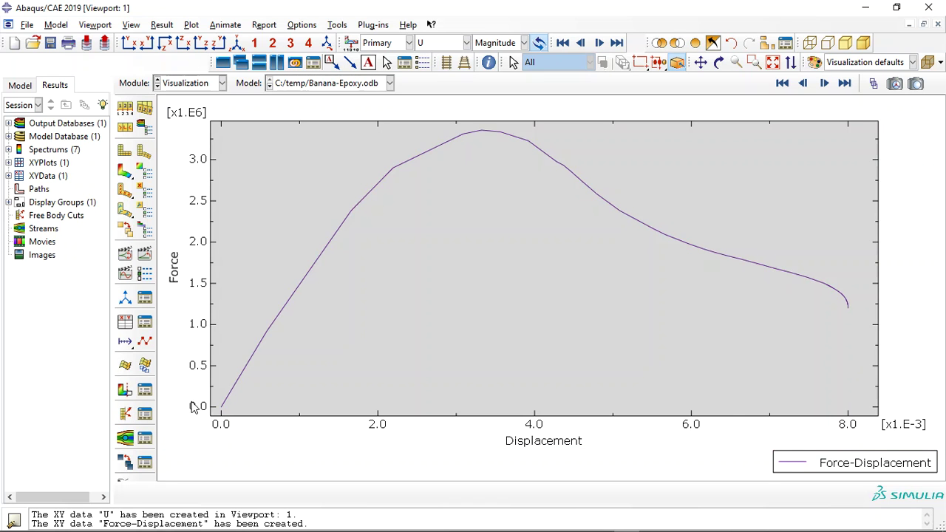
Restore the full column's displacement contour, then switch to the abaqusfem.com page in Firefox
{"action": "left_click", "coordinate": [125, 171]}
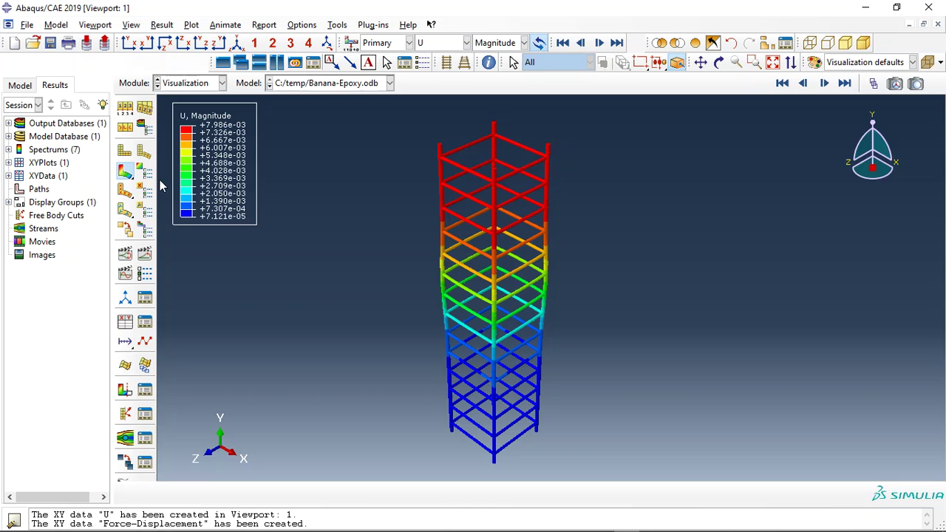
{"action": "left_click", "coordinate": [677, 62]}
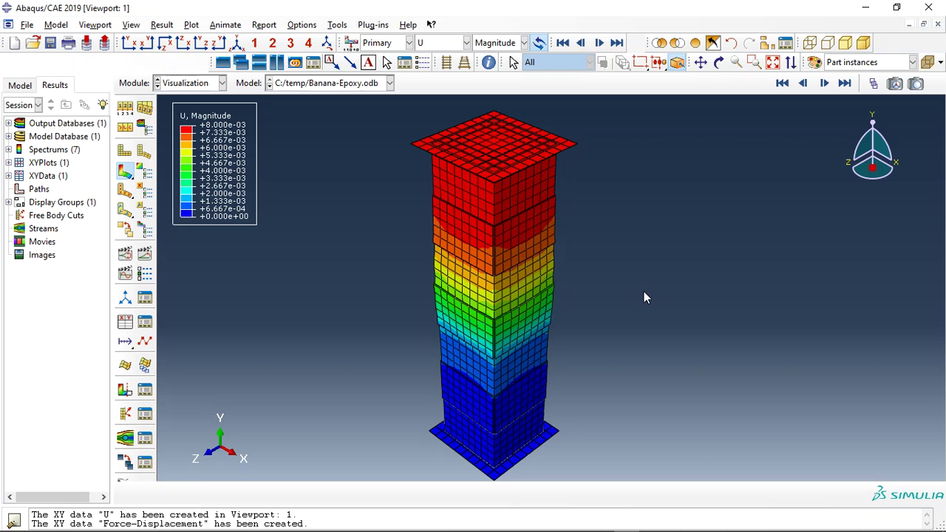
{"action": "left_click", "coordinate": [498, 526]}
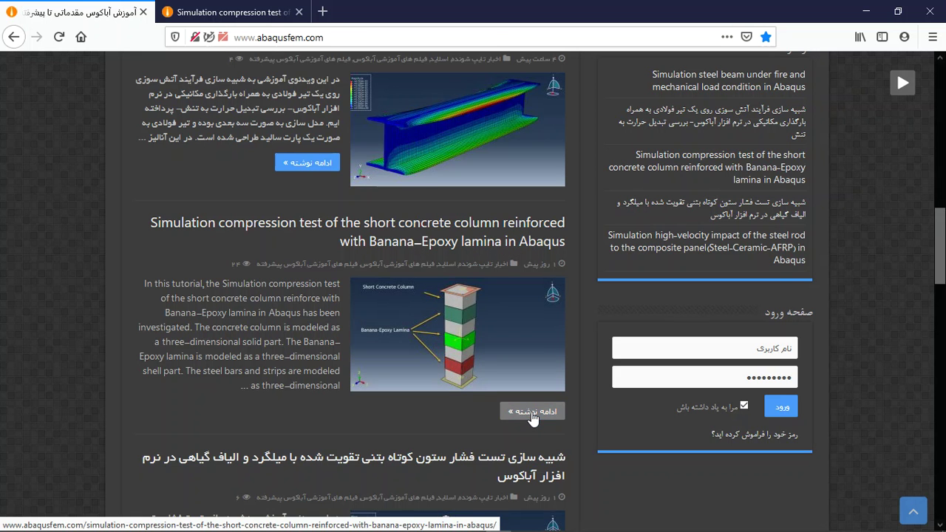
Open the banana-epoxy column article and read down to its figures and Twenty-Six Euro file offer
{"action": "left_click", "coordinate": [533, 414]}
{"action": "scroll", "coordinate": [417, 303], "scroll_direction": "down", "scroll_amount": 5}
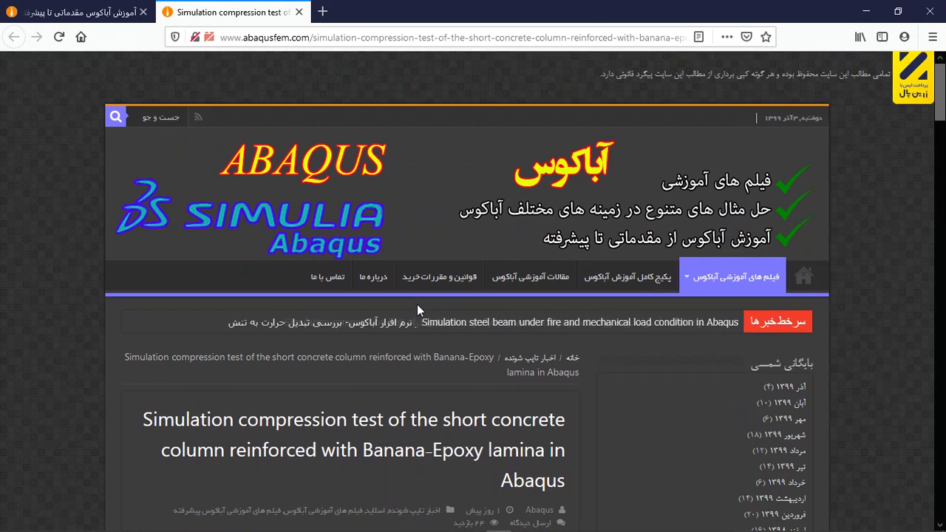
{"action": "scroll", "coordinate": [320, 316], "scroll_direction": "down", "scroll_amount": 2}
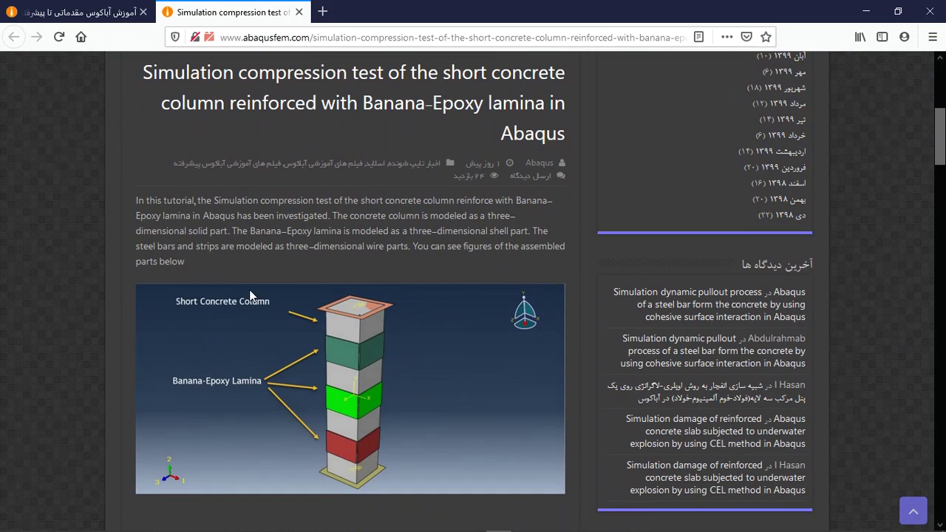
{"action": "left_click_drag", "start_coordinate": [185, 262], "coordinate": [140, 198]}
{"action": "scroll", "coordinate": [203, 251], "scroll_direction": "down", "scroll_amount": 7}
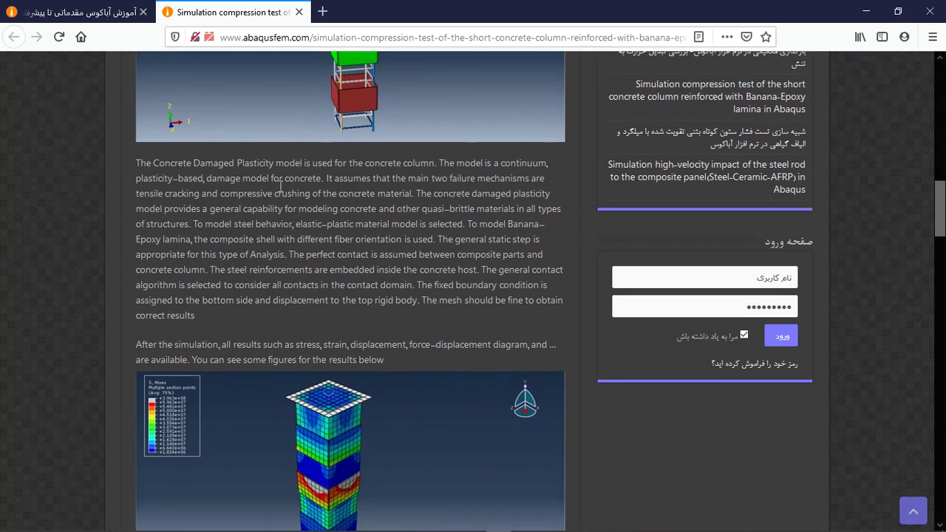
{"action": "scroll", "coordinate": [281, 187], "scroll_direction": "down", "scroll_amount": 3}
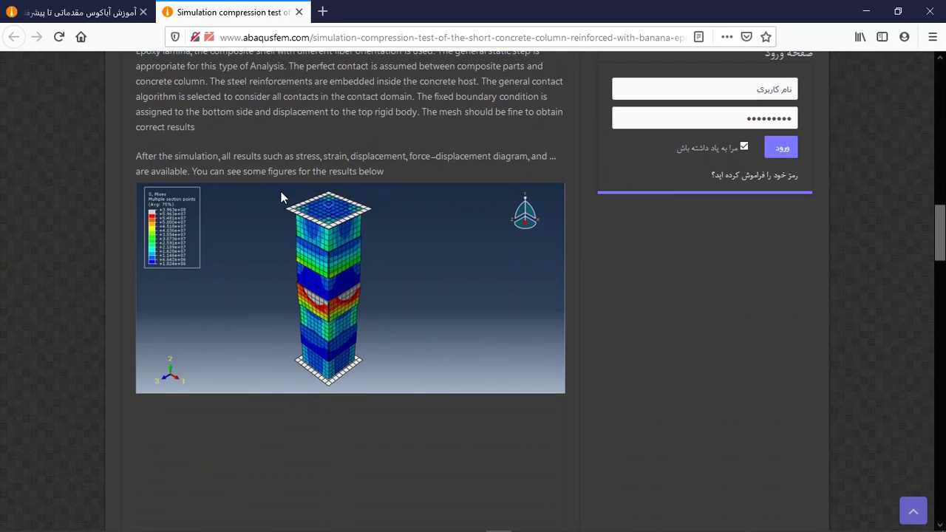
{"action": "scroll", "coordinate": [336, 215], "scroll_direction": "down", "scroll_amount": 6}
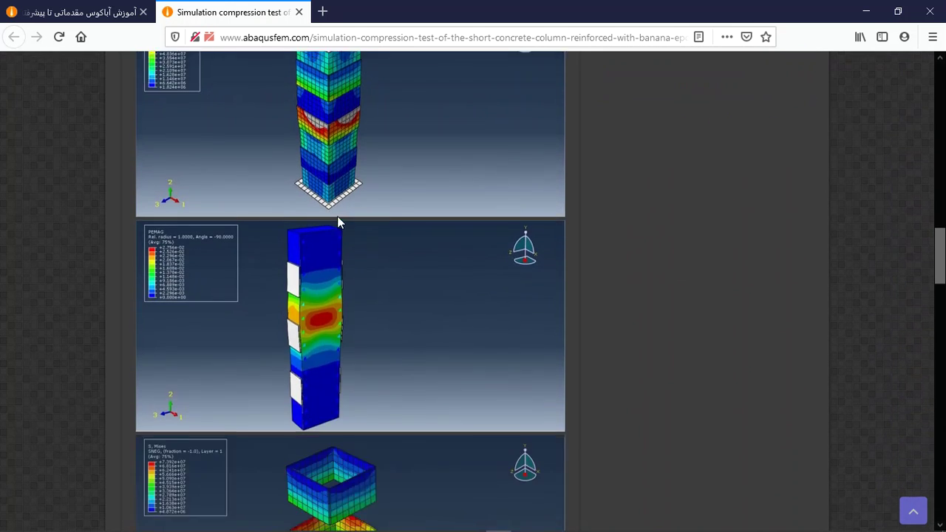
{"action": "scroll", "coordinate": [337, 222], "scroll_direction": "down", "scroll_amount": 7}
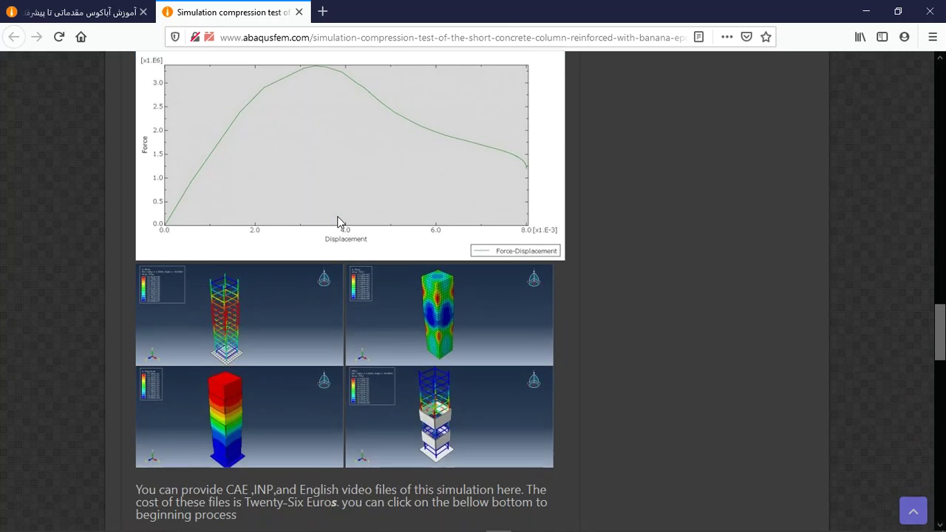
{"action": "scroll", "coordinate": [337, 215], "scroll_direction": "down", "scroll_amount": 1}
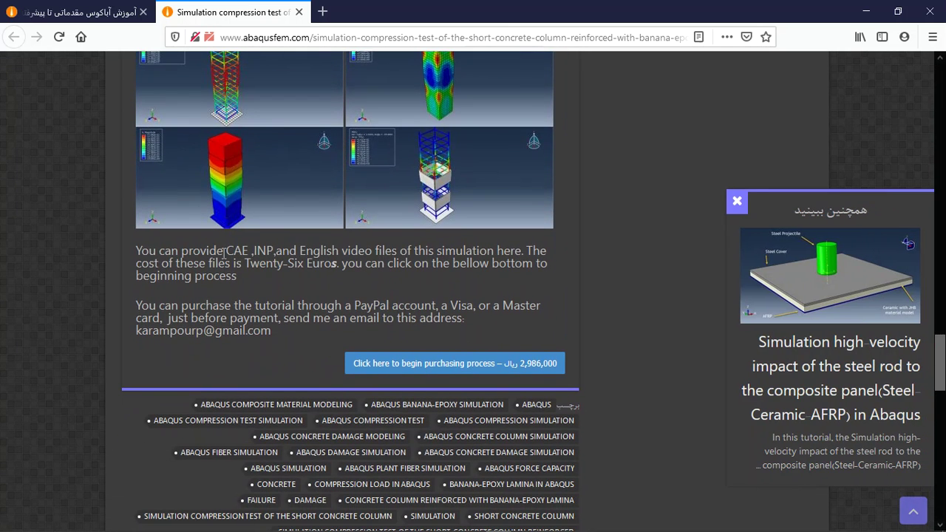
{"action": "left_click_drag", "start_coordinate": [229, 248], "coordinate": [438, 249]}
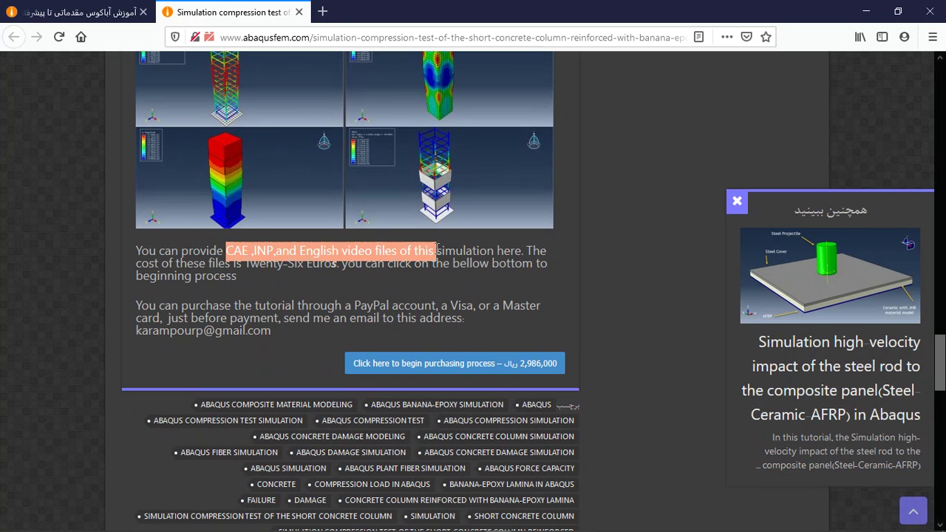
{"action": "left_click", "coordinate": [436, 252]}
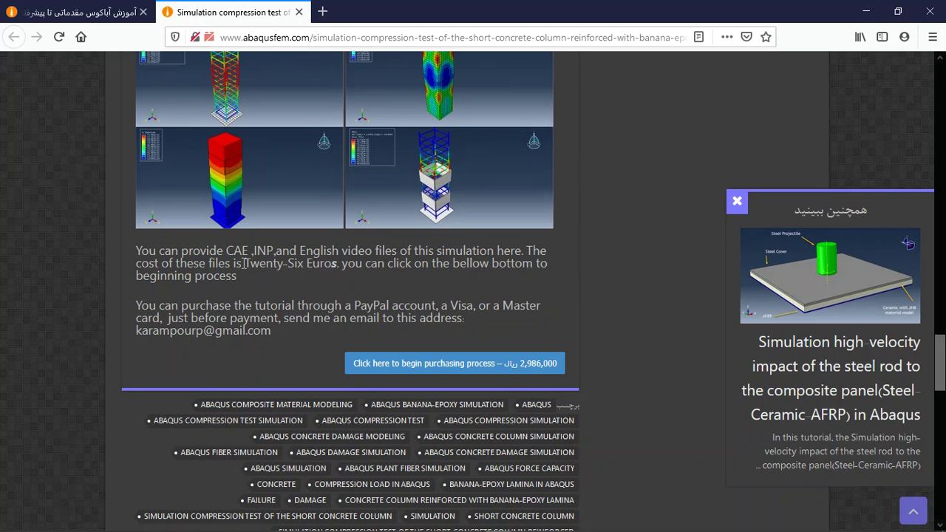
{"action": "left_click_drag", "start_coordinate": [243, 263], "coordinate": [337, 264]}
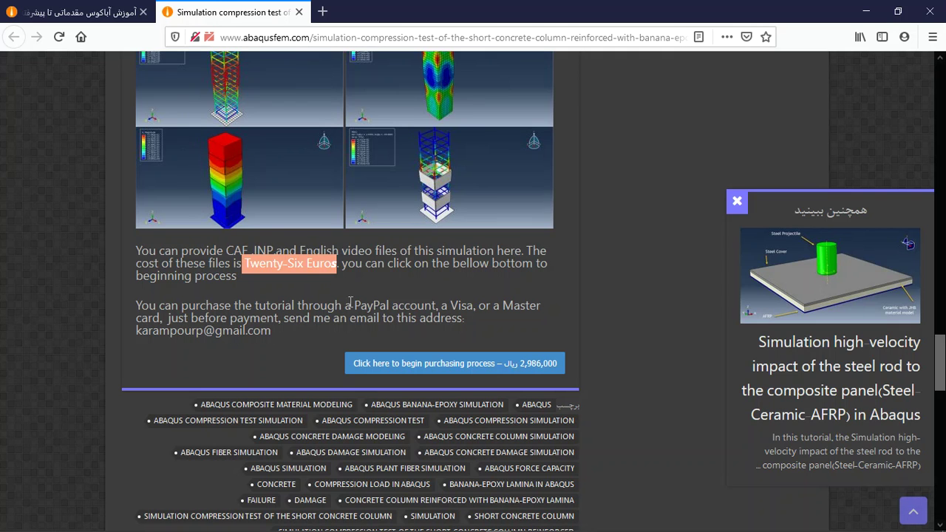
{"action": "left_click_drag", "start_coordinate": [433, 306], "coordinate": [353, 302]}
{"action": "left_click", "coordinate": [453, 304]}
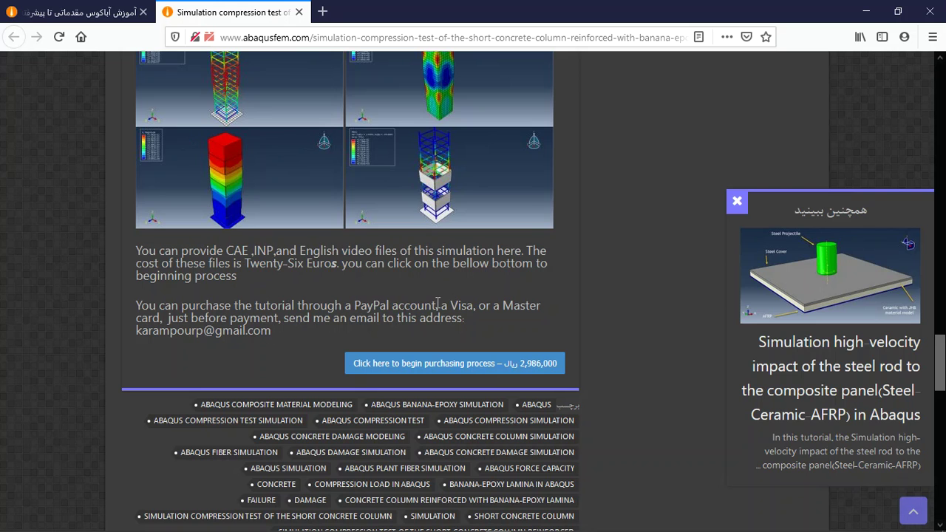
{"action": "left_click_drag", "start_coordinate": [438, 305], "coordinate": [353, 306]}
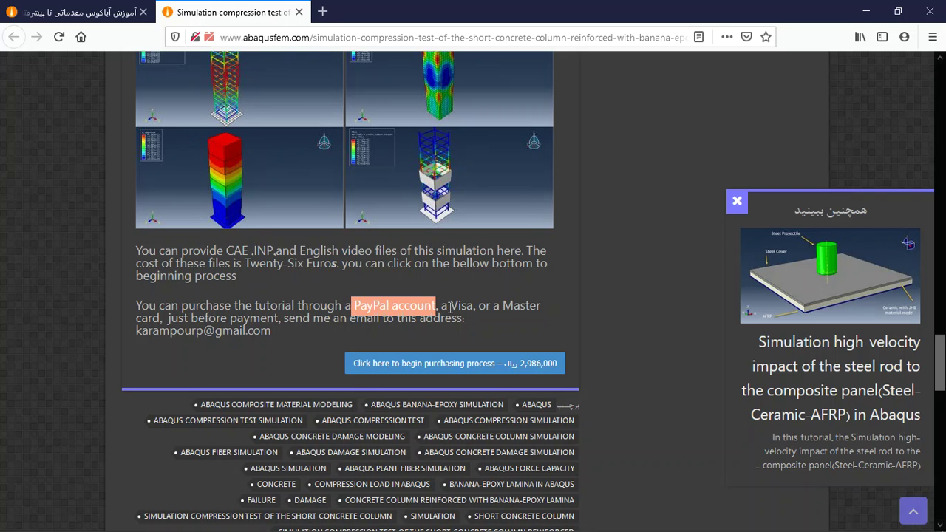
{"action": "left_click_drag", "start_coordinate": [449, 306], "coordinate": [541, 305]}
{"action": "left_click_drag", "start_coordinate": [284, 323], "coordinate": [201, 330]}
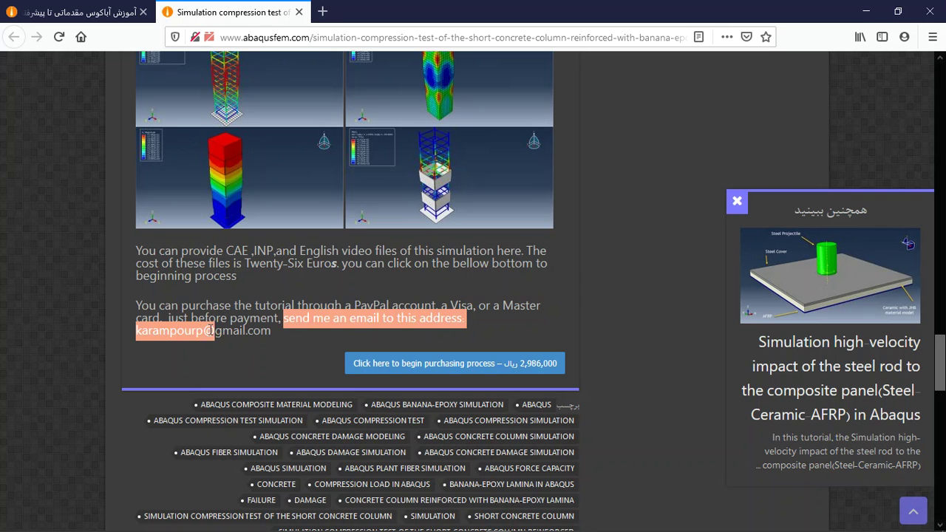
{"action": "triple_click", "coordinate": [201, 331]}
{"action": "left_click", "coordinate": [168, 332]}
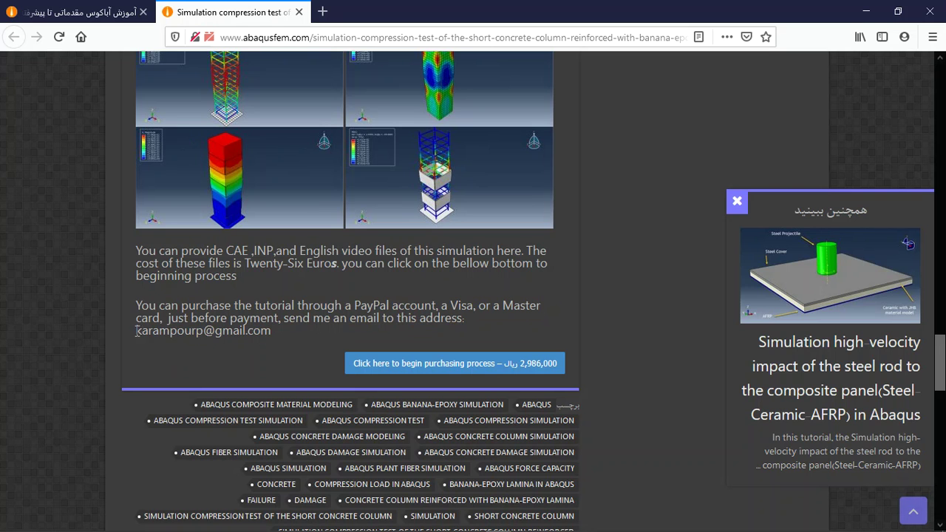
{"action": "left_click_drag", "start_coordinate": [136, 332], "coordinate": [324, 329]}
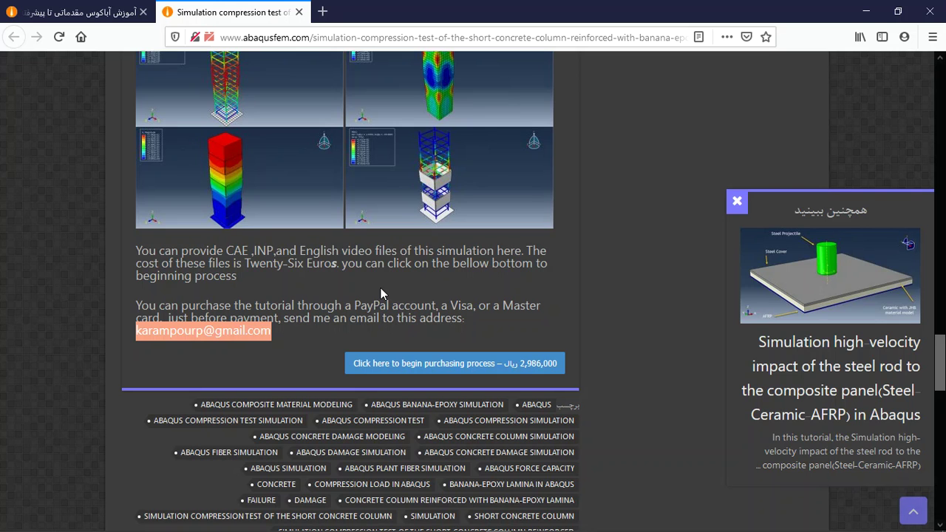
{"action": "mouse_move", "coordinate": [549, 522]}
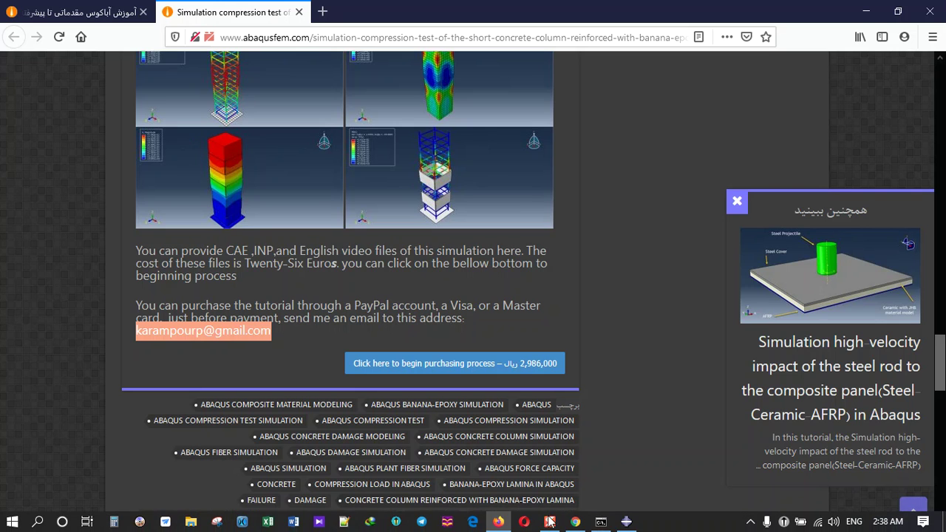